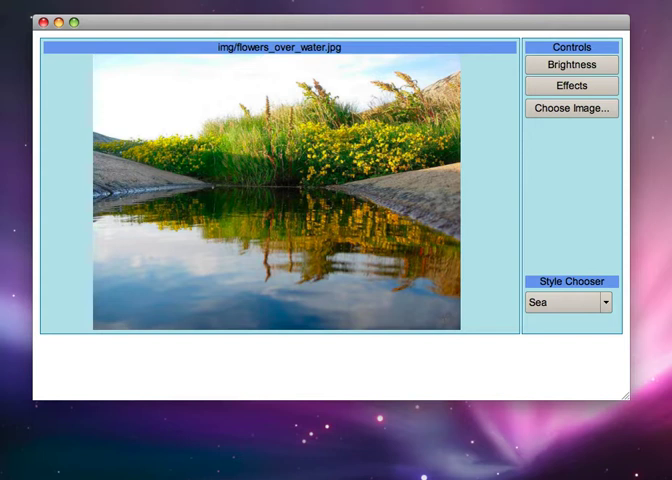
# - Nudge the photo's brightness slider up and back, then show the Effects setting (None)
pyautogui.click(569, 65)
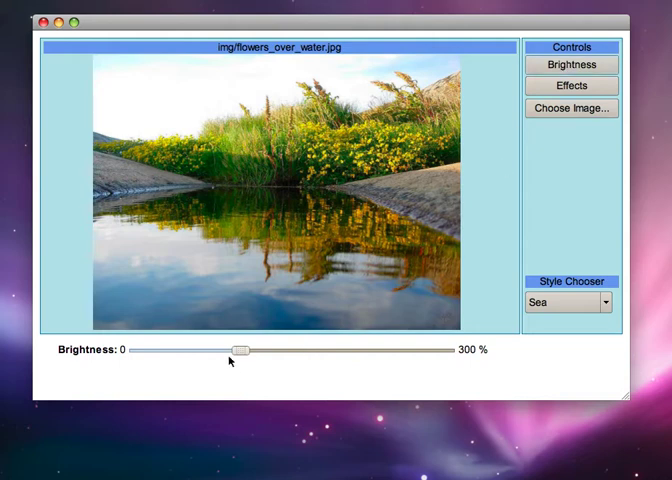
pyautogui.moveTo(239, 351)
pyautogui.mouseDown()
pyautogui.moveTo(224, 358)
pyautogui.moveTo(247, 352)
pyautogui.mouseUp()
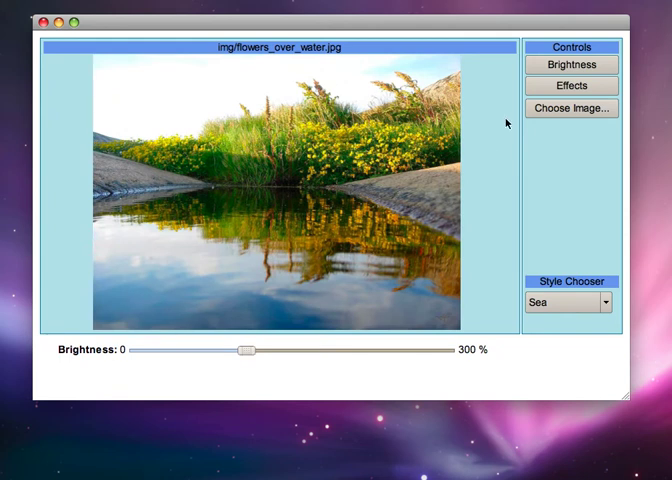
pyautogui.click(557, 88)
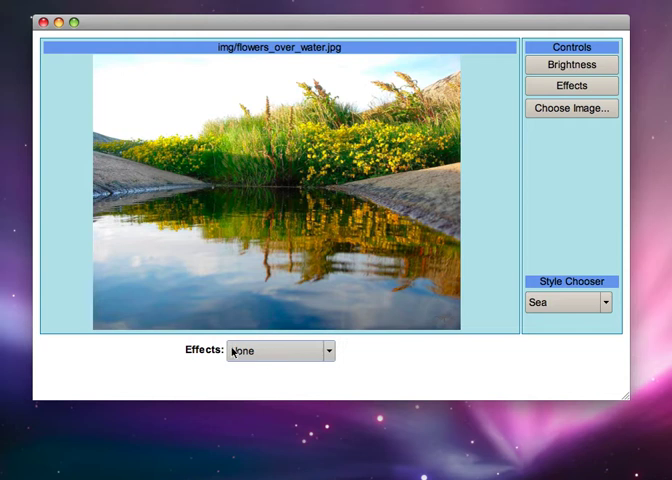
# - Apply Blur to the flower photo, then replace it with the Glow effect
pyautogui.click(240, 350)
pyautogui.click(247, 380)
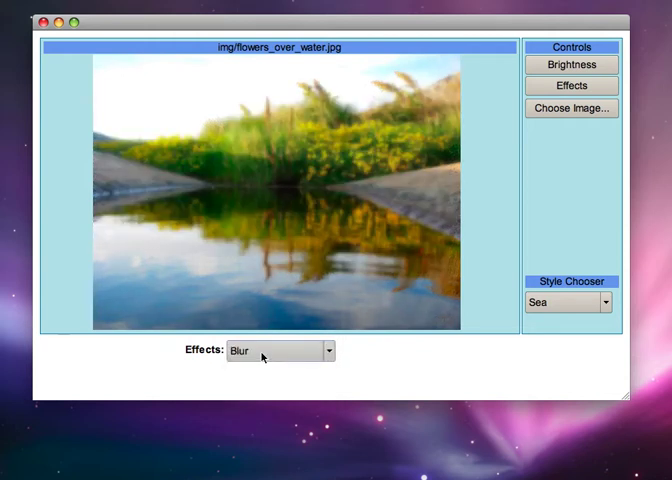
pyautogui.click(262, 352)
pyautogui.click(260, 393)
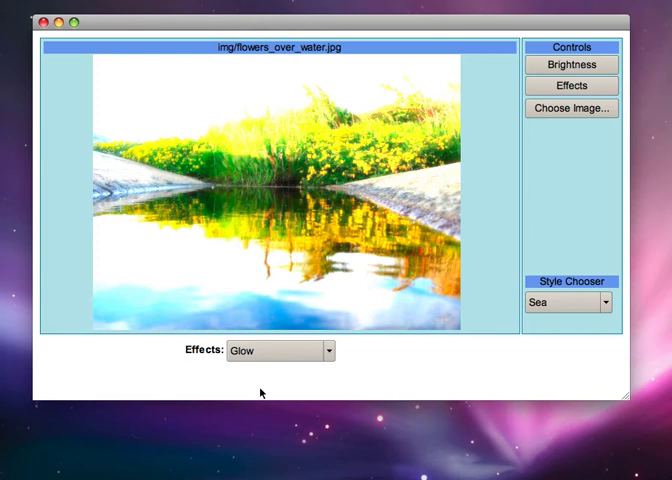
# - Restyle the page to Wood via the Style Chooser, then to green Lemon
pyautogui.click(566, 304)
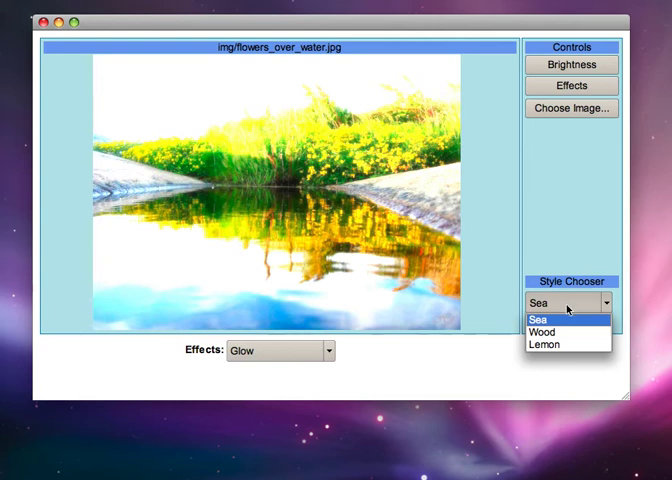
pyautogui.click(545, 332)
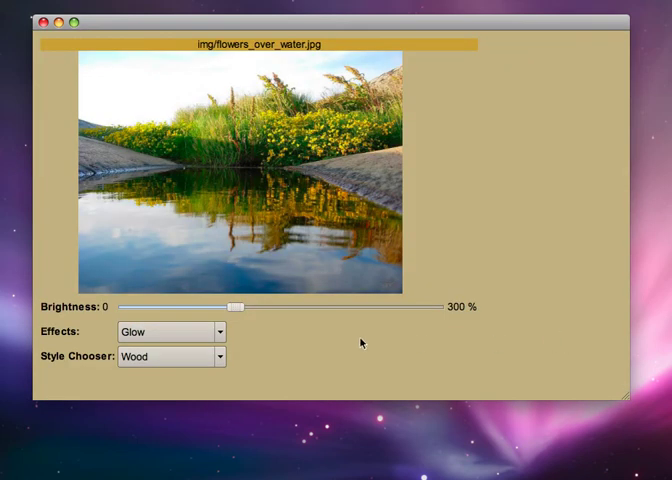
pyautogui.click(137, 357)
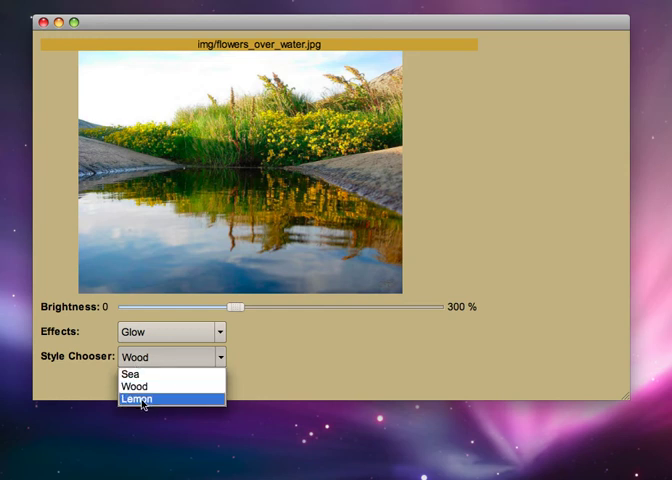
pyautogui.click(137, 399)
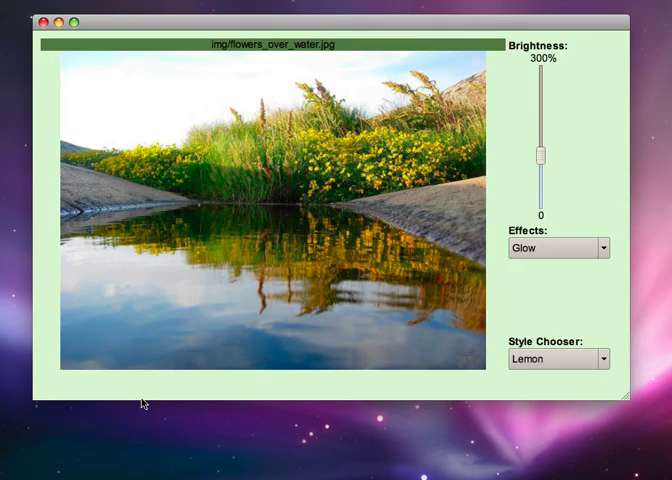